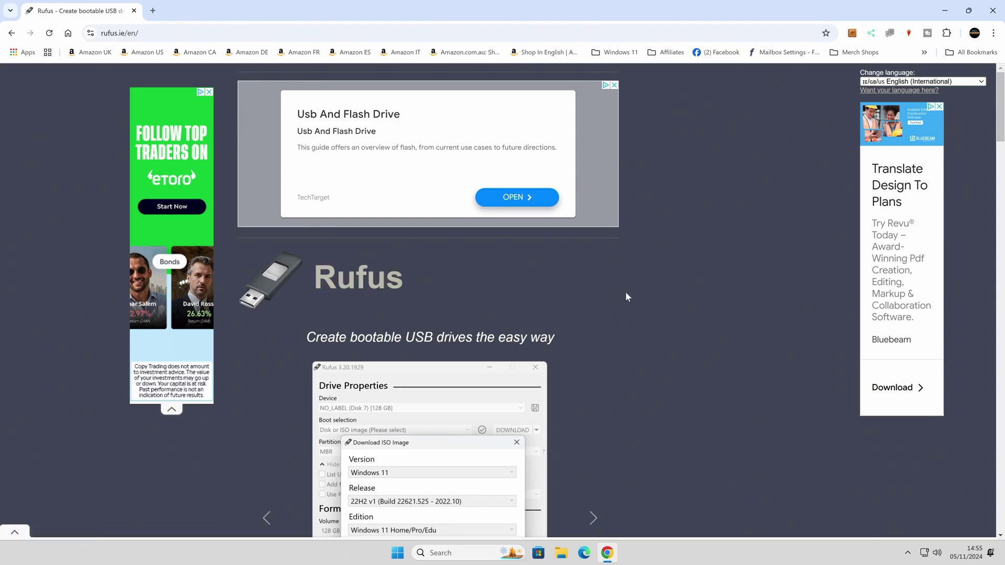
Scroll the rufus.ie page past the screenshots down to the Download section listing version 4.6.
scroll(626, 292, "down", 3)
scroll(626, 295, "down", 1)
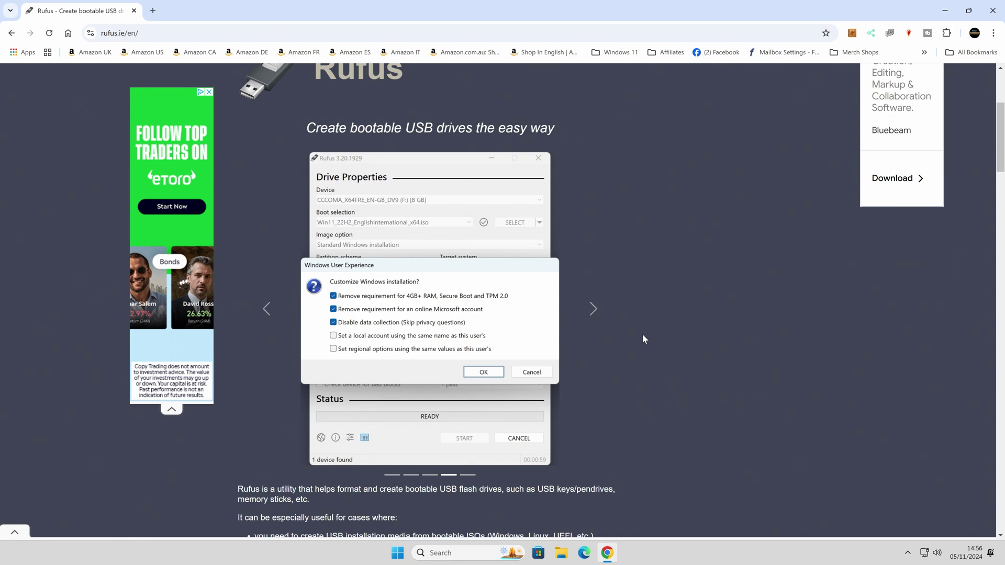
scroll(643, 339, "down", 10)
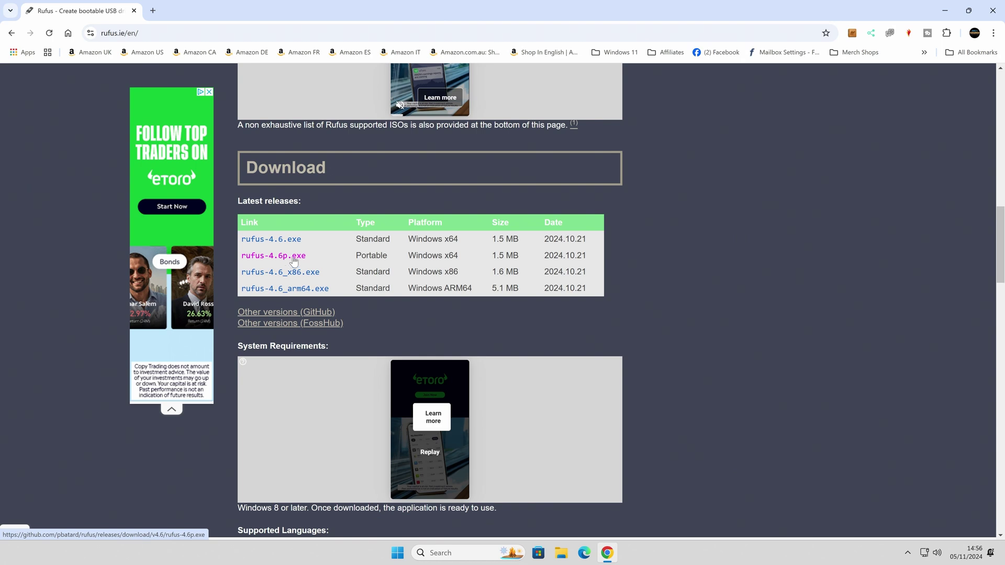
Download the portable rufus-4.6p.exe to the Desktop, dismissing the ad covering the page.
left_click(294, 261)
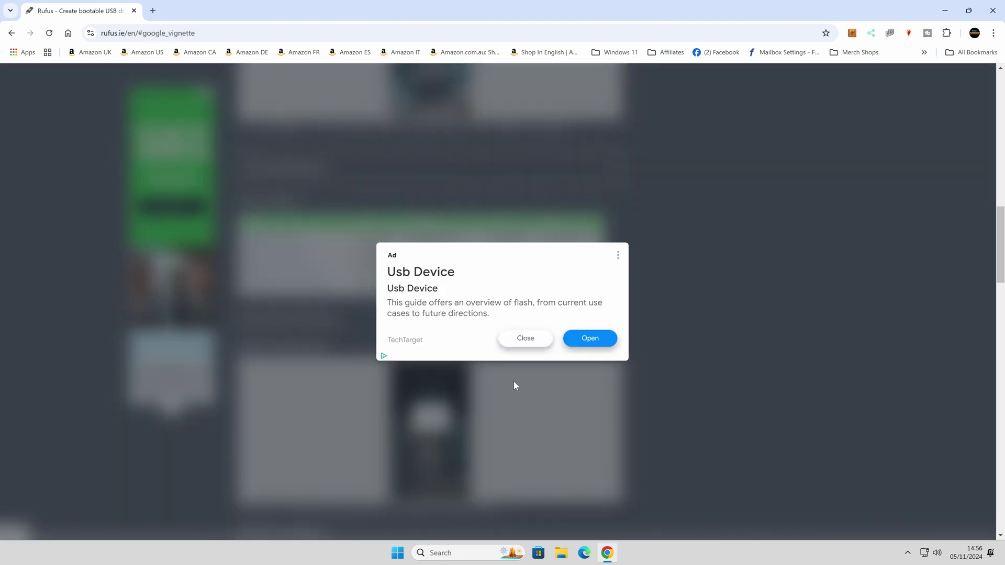
left_click(525, 338)
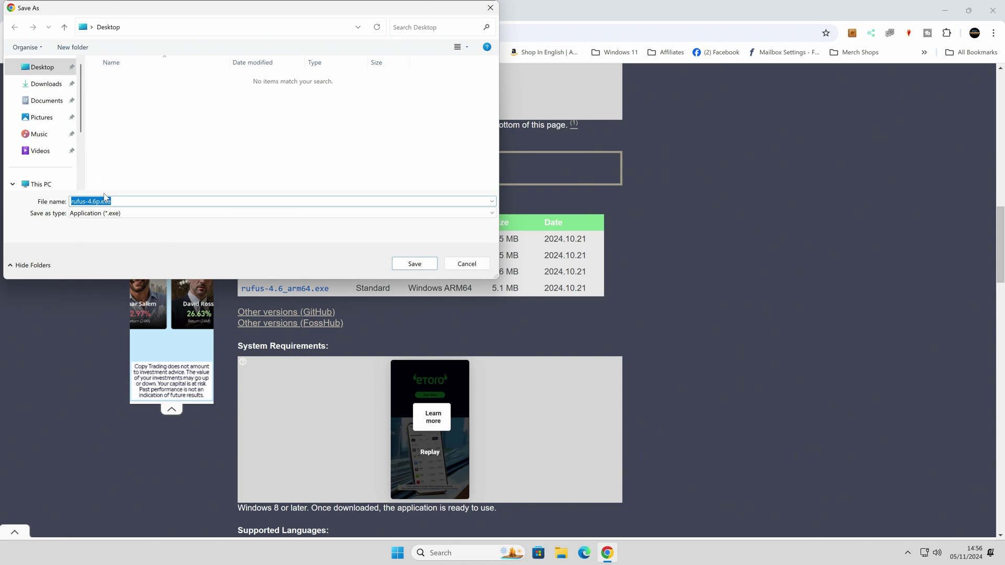
left_click(413, 264)
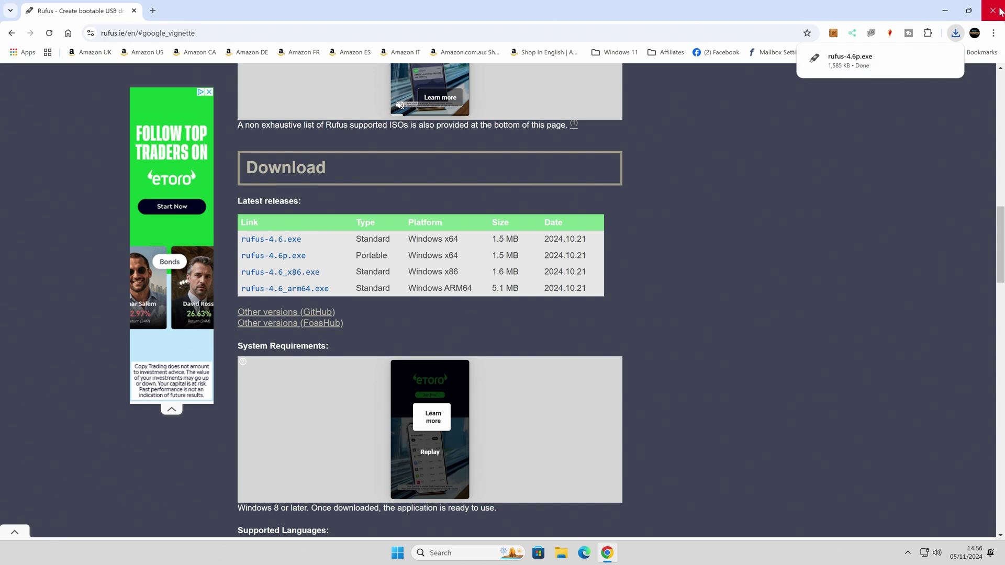
Close Chrome and run rufus-4.6p.exe from the desktop, allowing it admin rights and declining update checks.
left_click(992, 11)
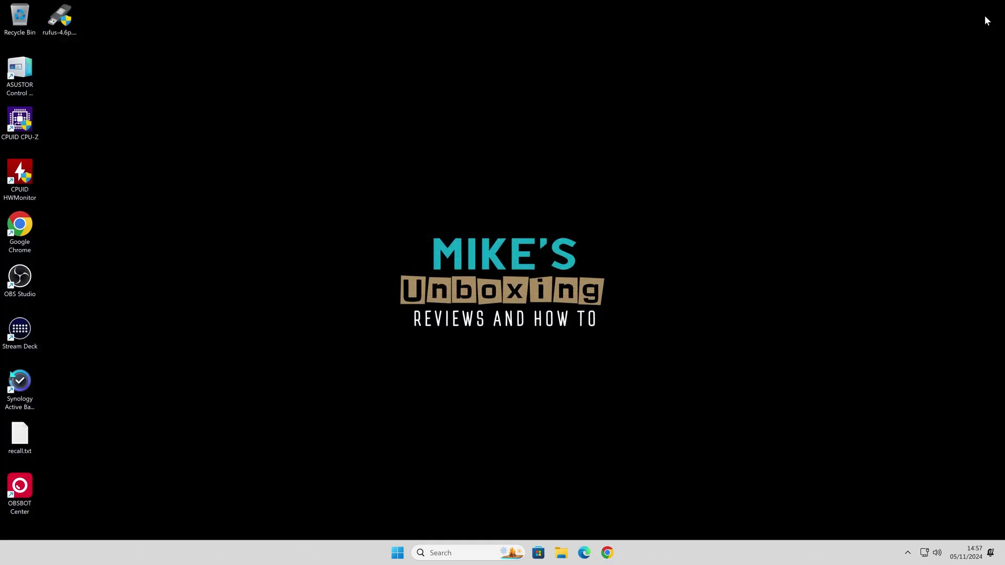
mouse_move(66, 34)
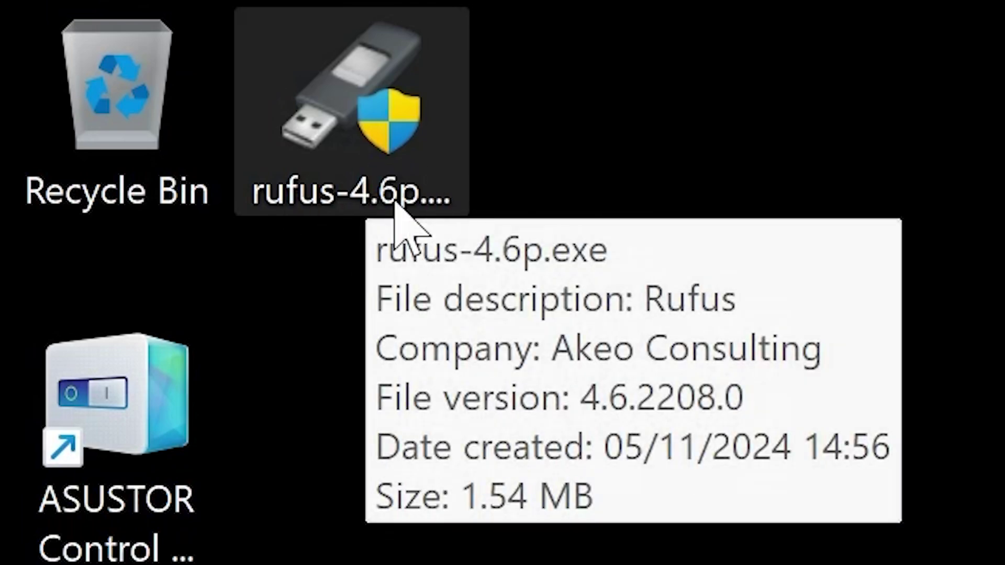
double_click(395, 139)
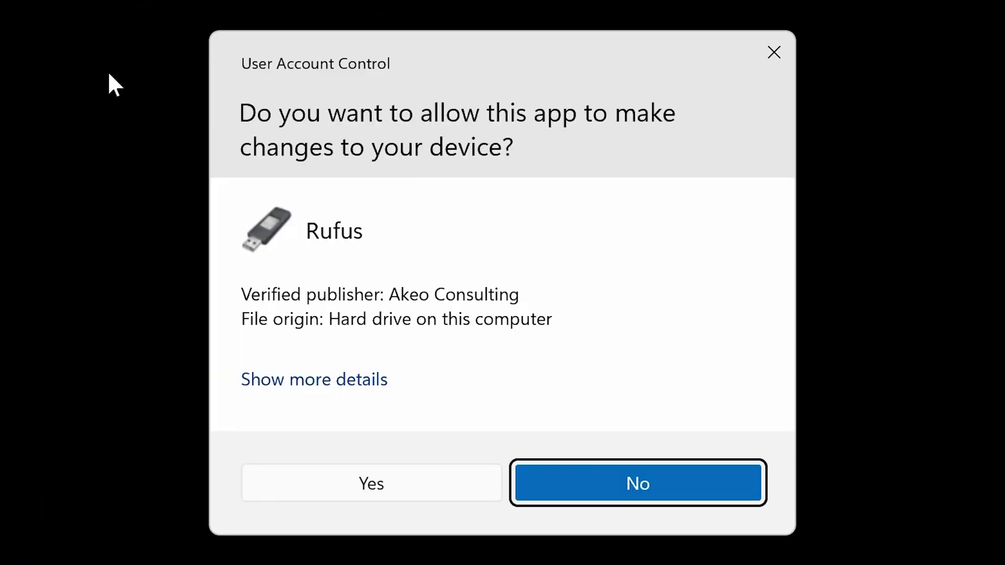
left_click(356, 491)
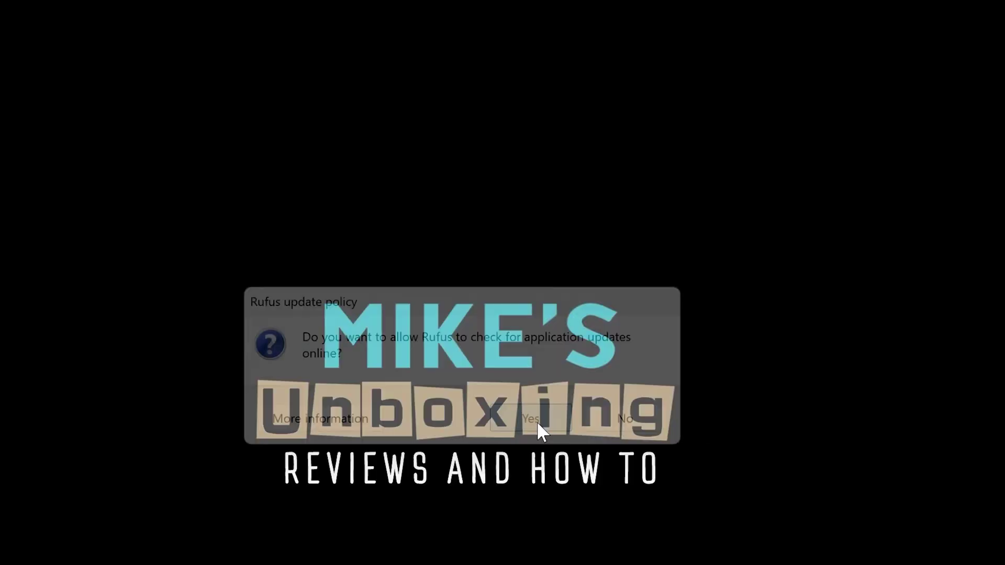
left_click(537, 424)
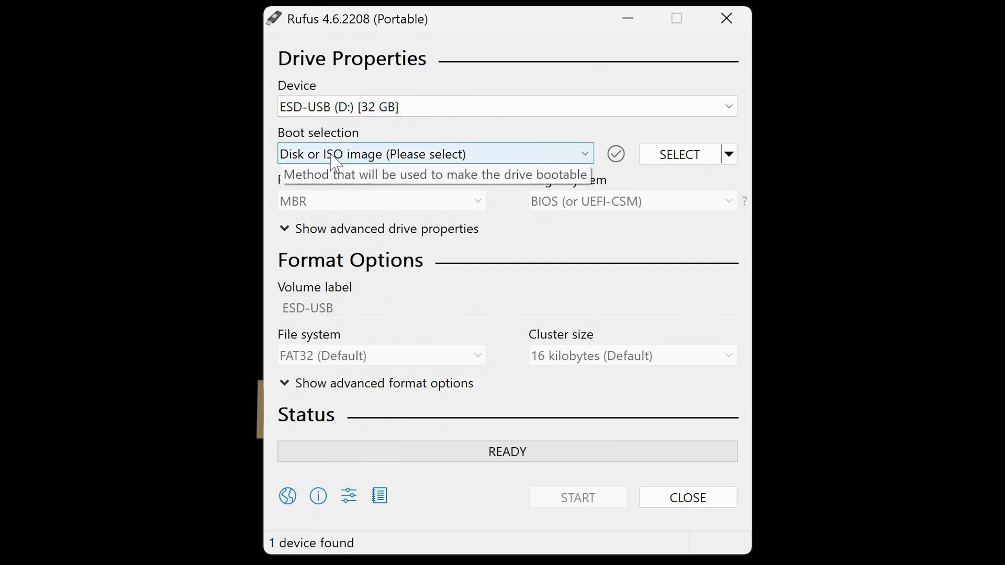
Keep 'Disk or ISO image' as boot selection and switch Rufus to downloading an ISO.
left_click(355, 157)
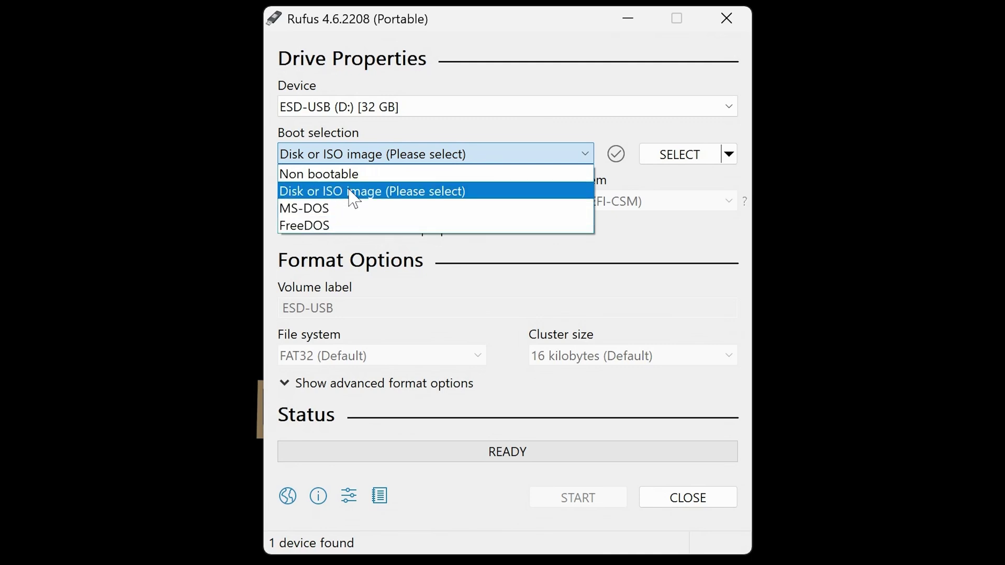
left_click(349, 192)
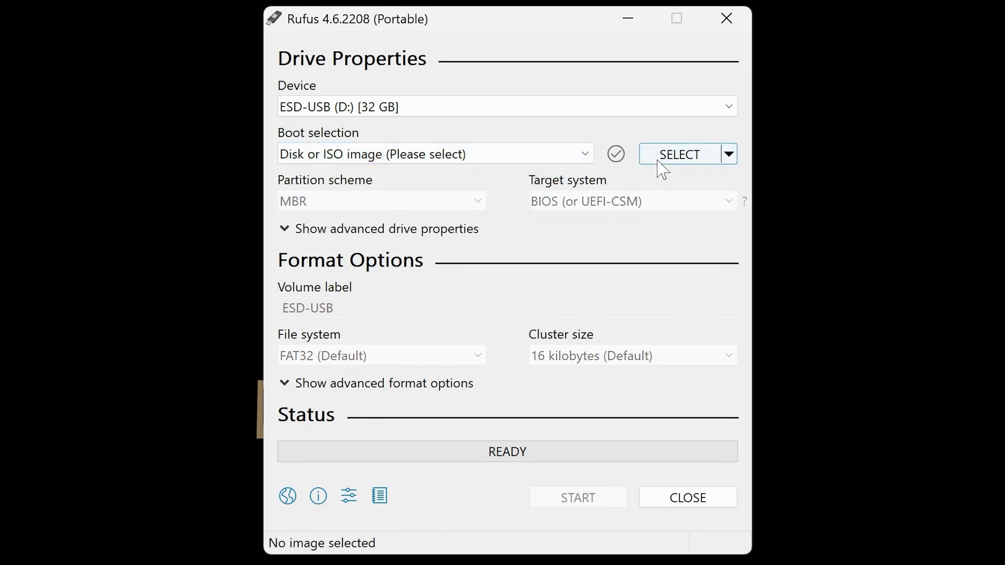
left_click(733, 156)
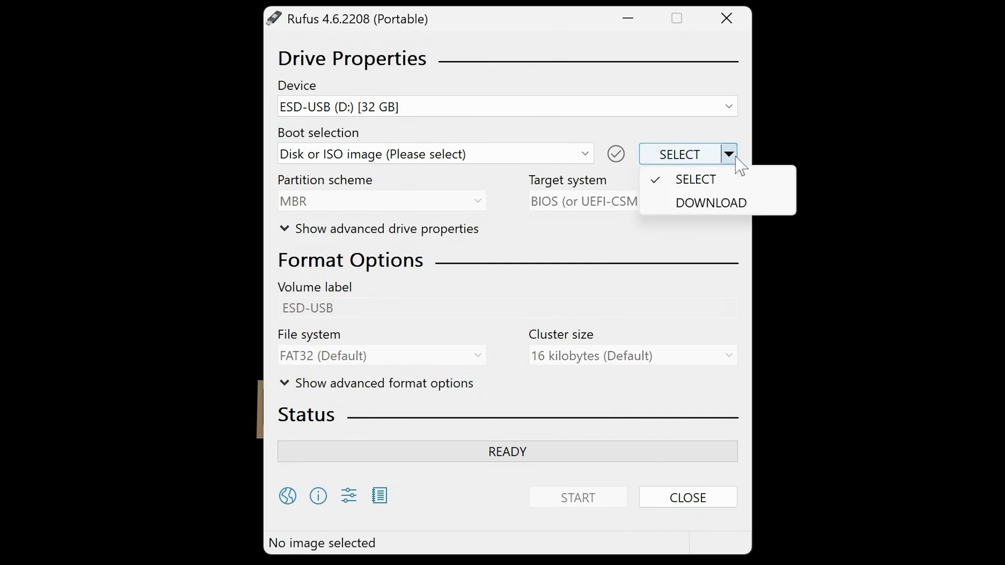
left_click(700, 204)
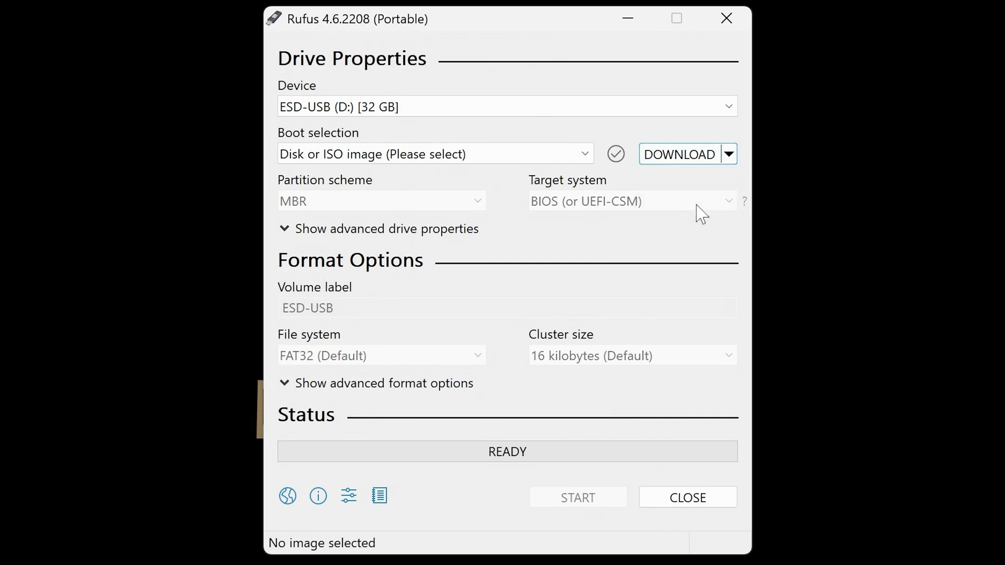
left_click(677, 154)
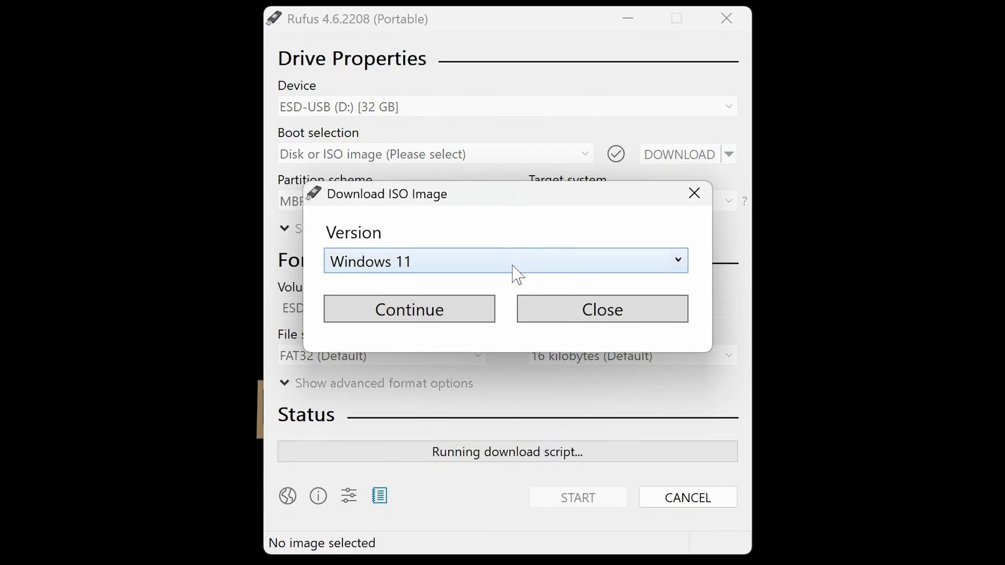
Choose Windows 11 as the version with the 24H2 release.
left_click(515, 272)
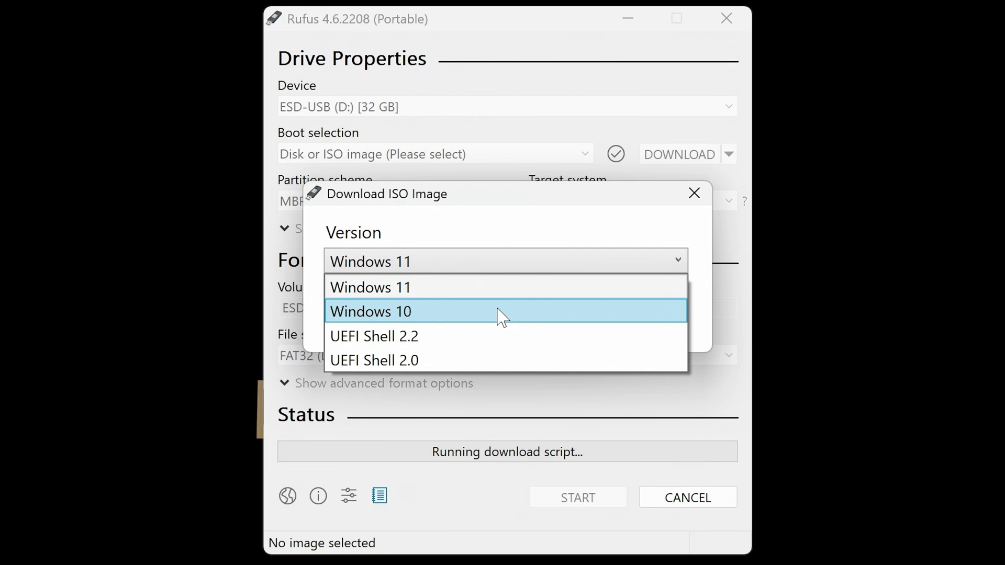
left_click(501, 313)
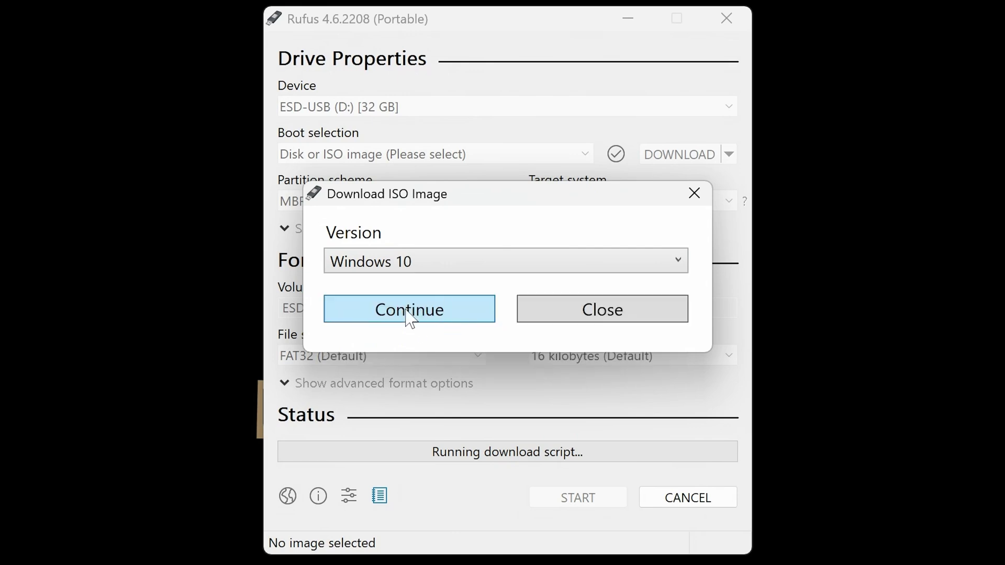
left_click(486, 266)
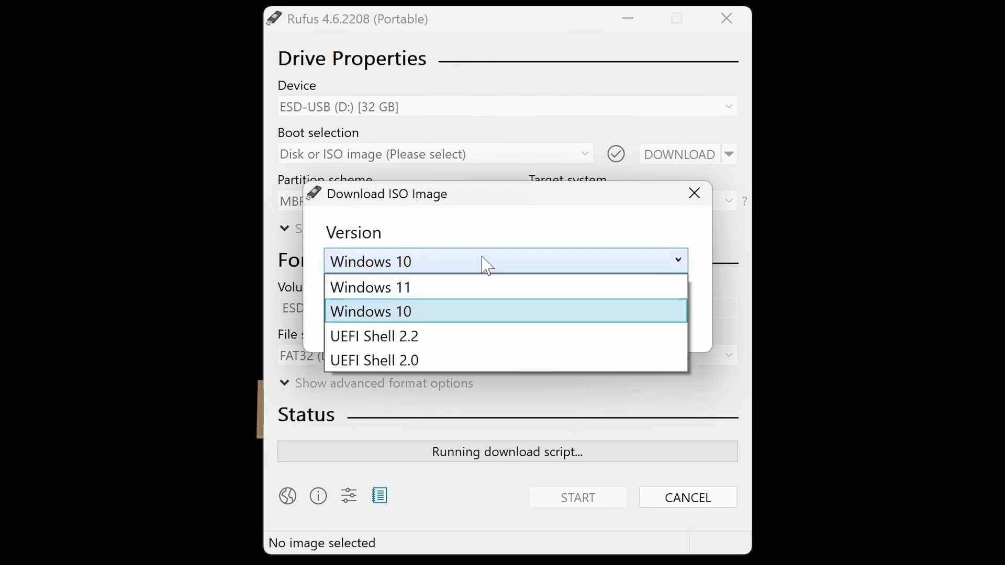
left_click(440, 296)
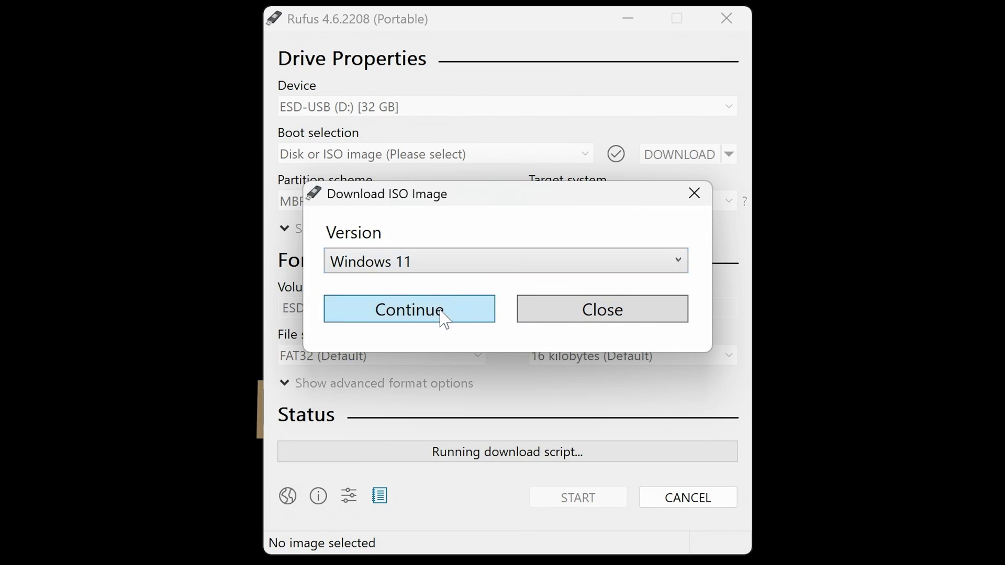
left_click(444, 317)
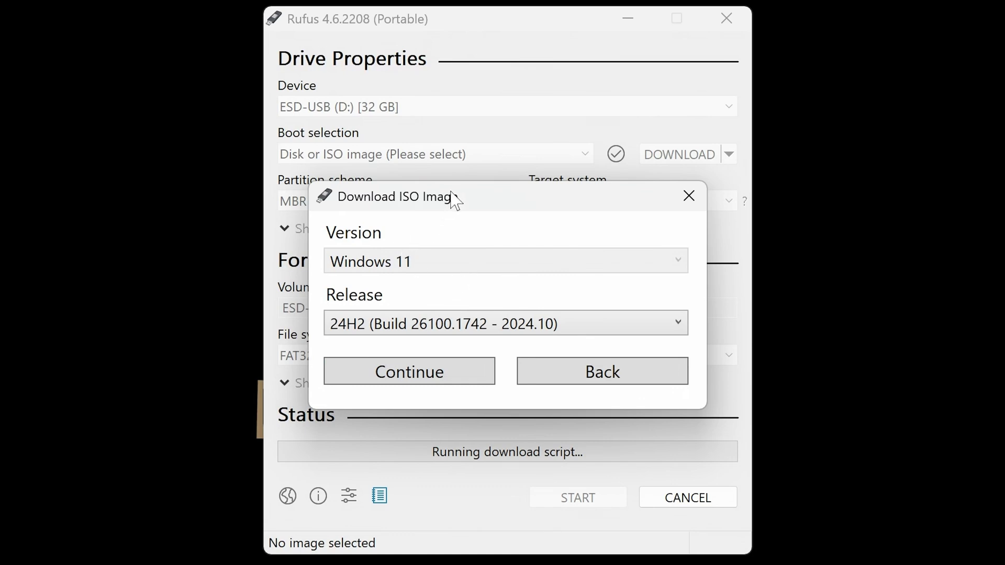
left_click(440, 325)
left_click(444, 347)
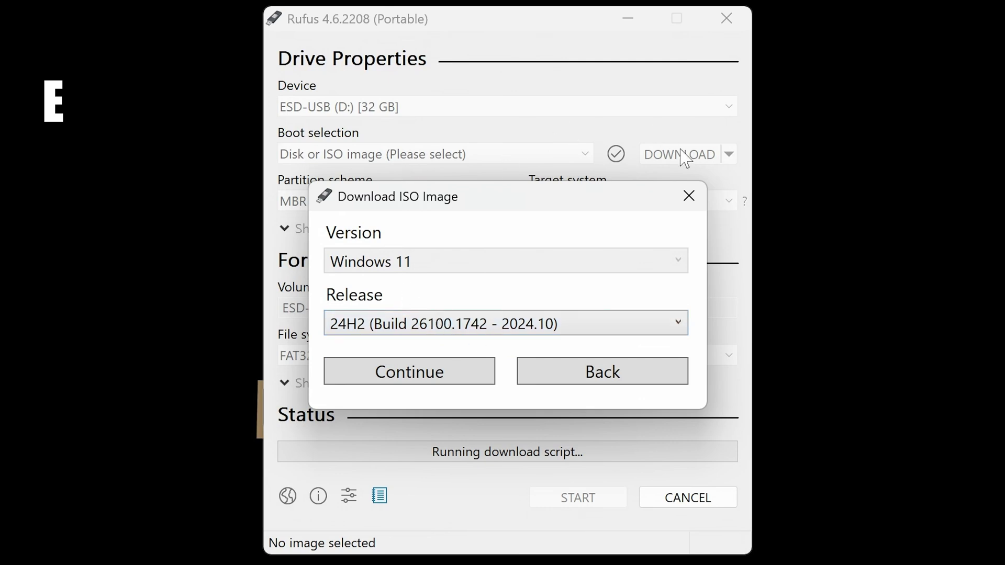
left_click(396, 381)
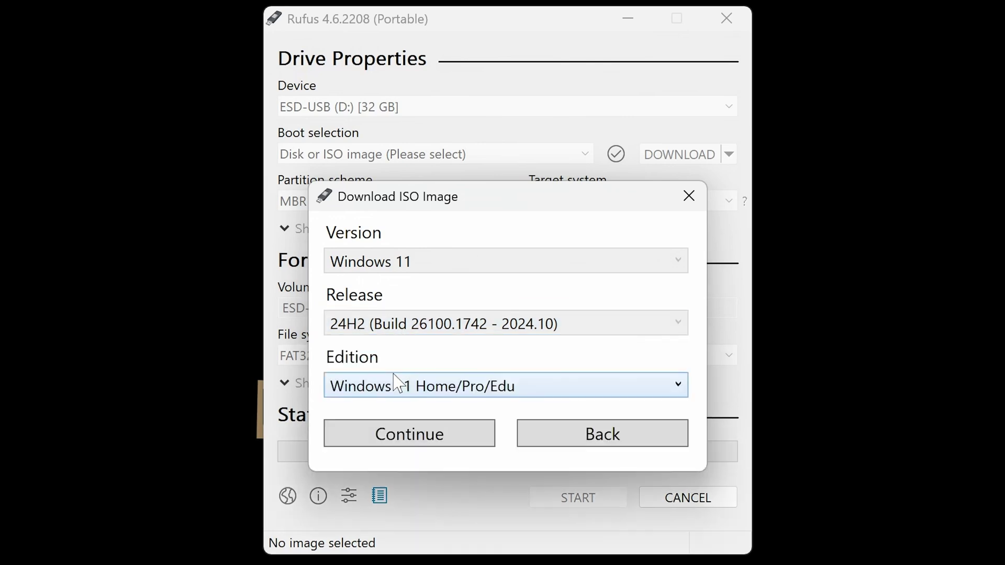
Pick the Home/Pro/Edu edition, English International language and x64 architecture, then start the download.
left_click(471, 388)
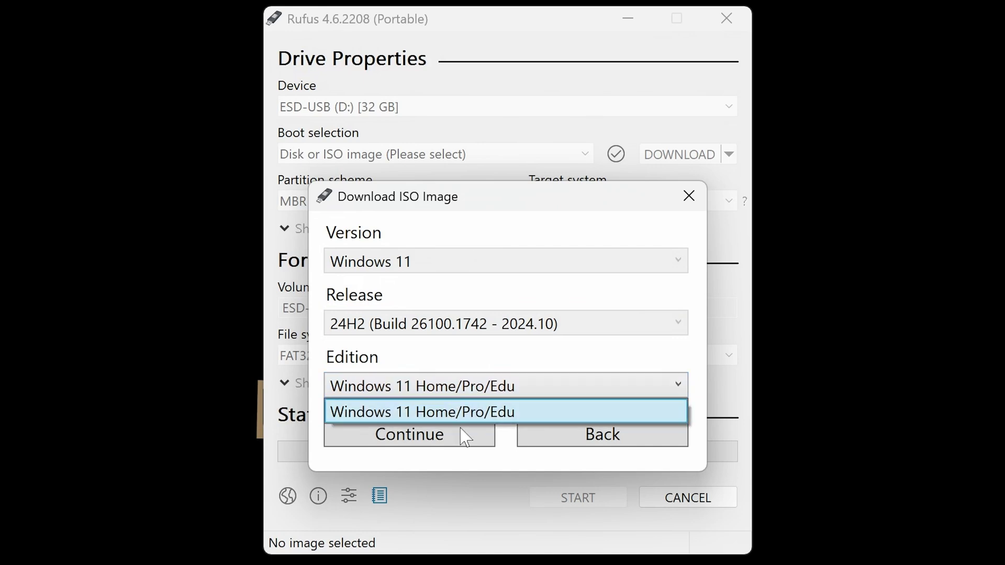
left_click(454, 418)
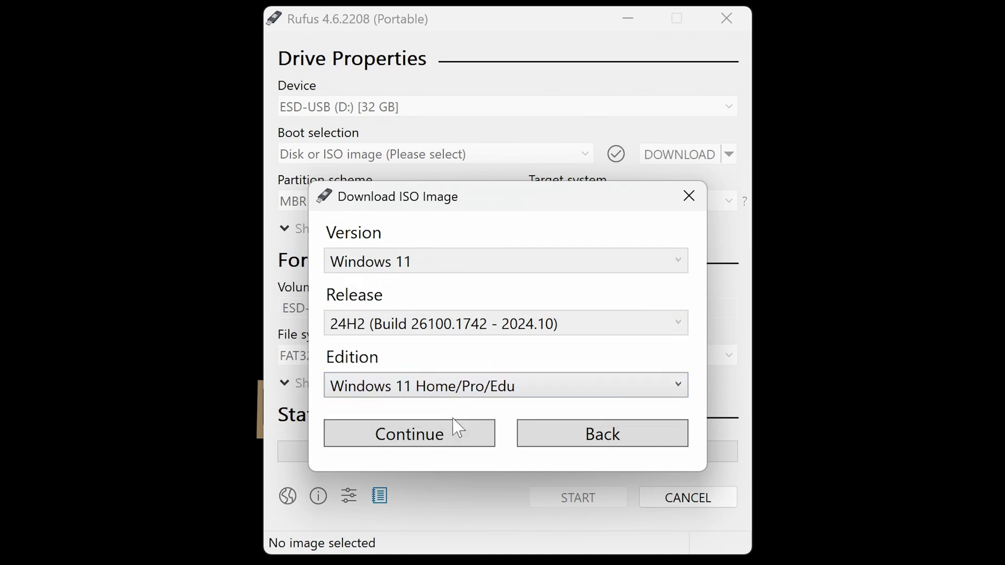
left_click(429, 440)
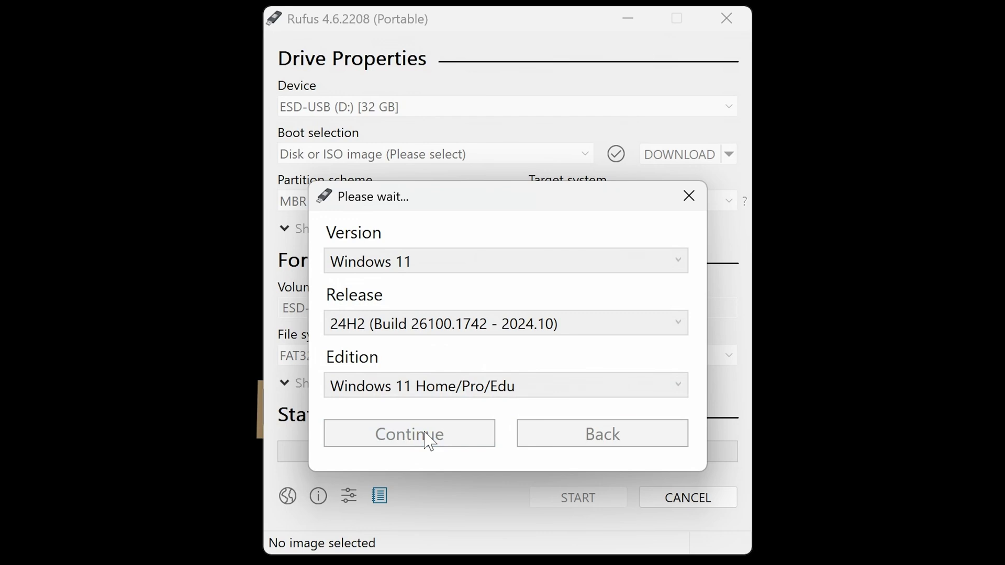
left_click(475, 451)
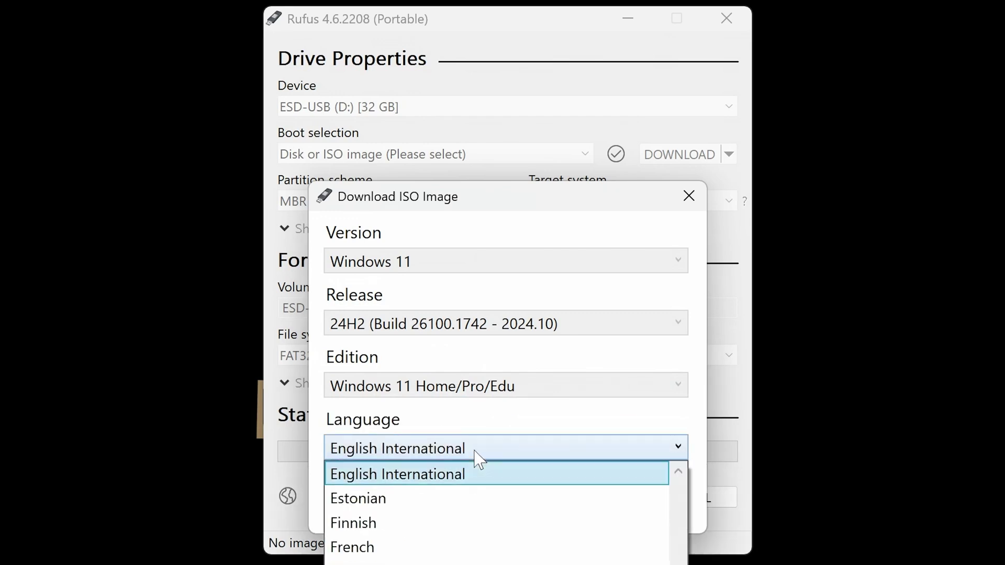
scroll(461, 474, "up", 1)
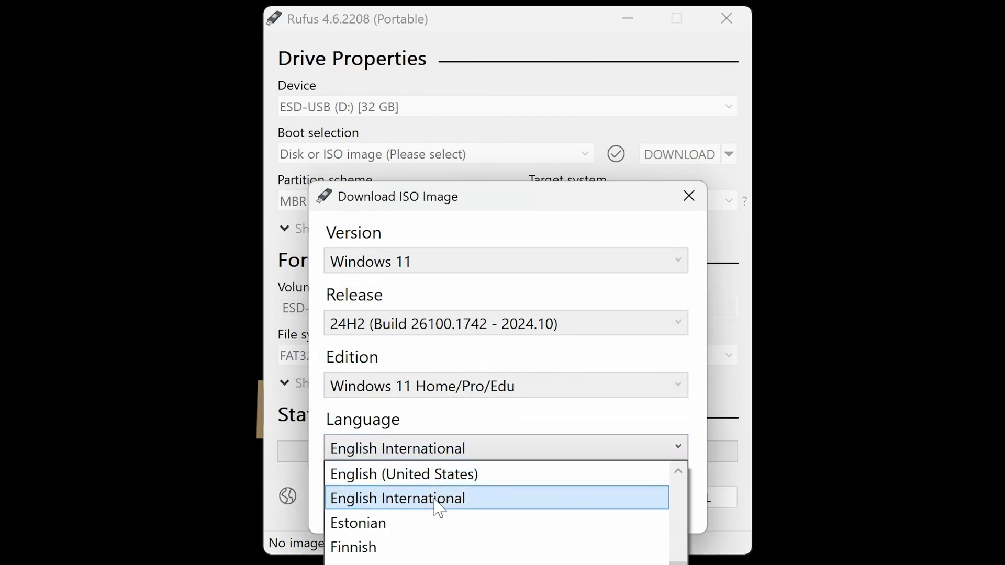
left_click(439, 502)
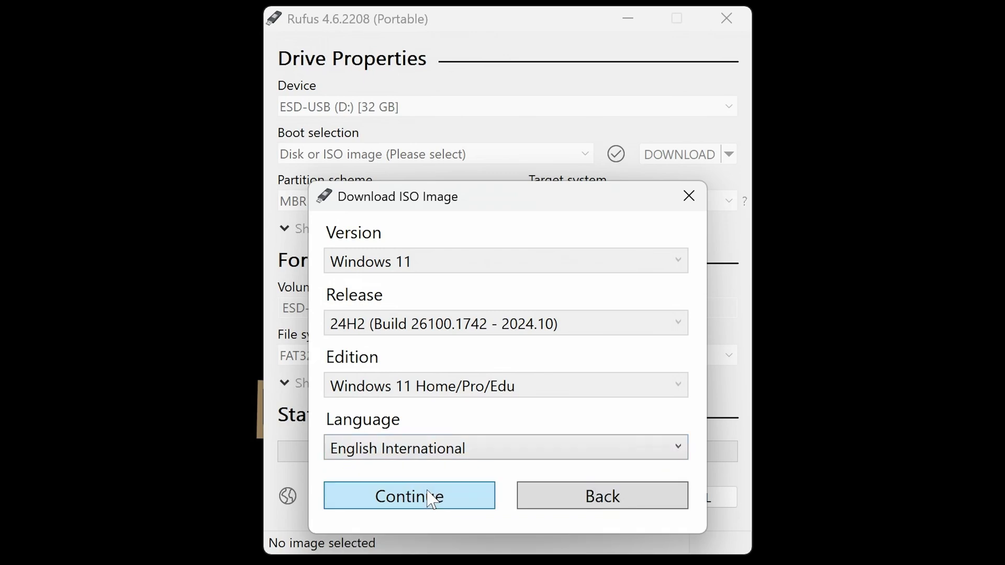
left_click(429, 503)
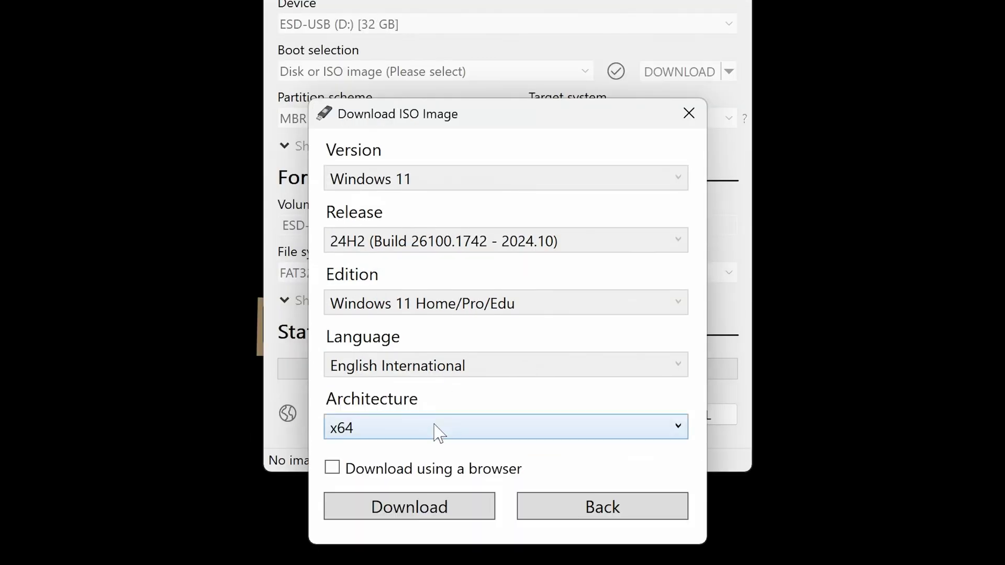
left_click(438, 427)
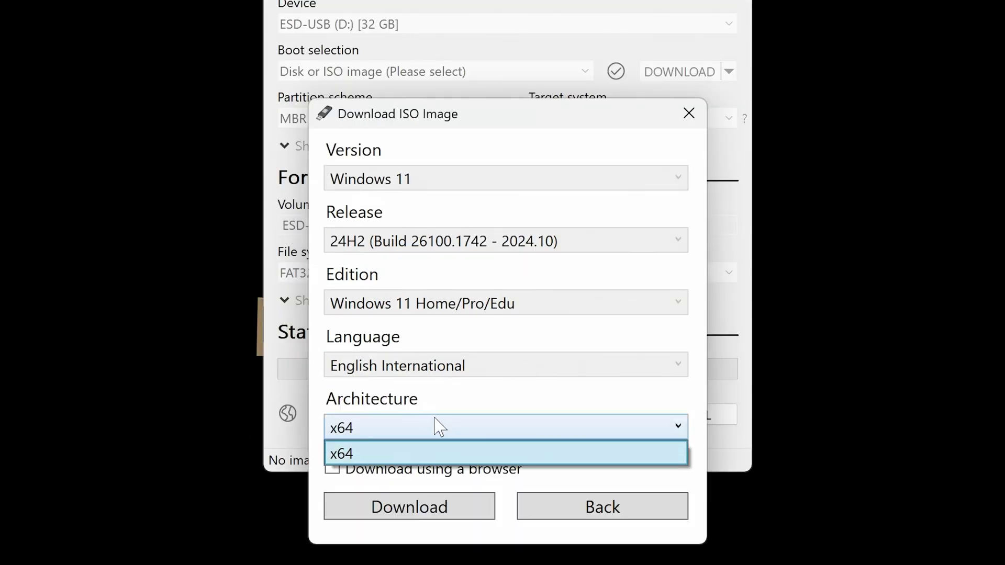
left_click(449, 456)
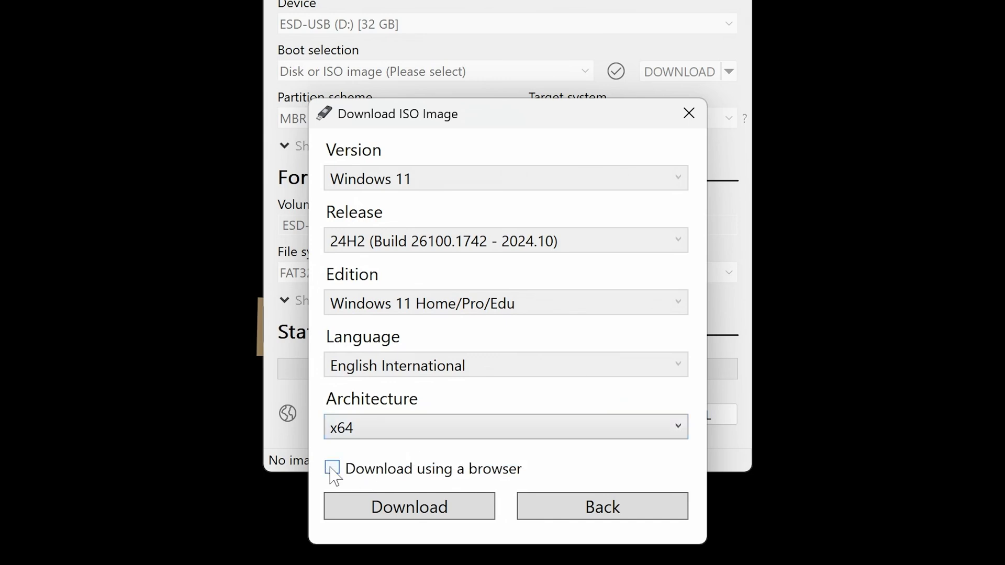
left_click(410, 513)
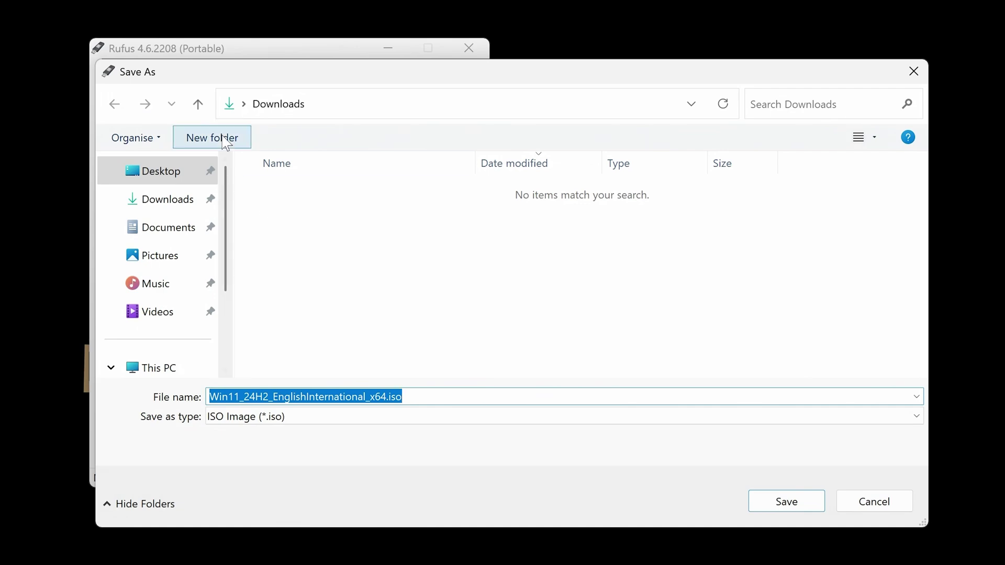
Save Win11_24H2_EnglishInternational_x64.iso to Downloads and, once loaded, start writing it to the USB drive.
left_click(781, 507)
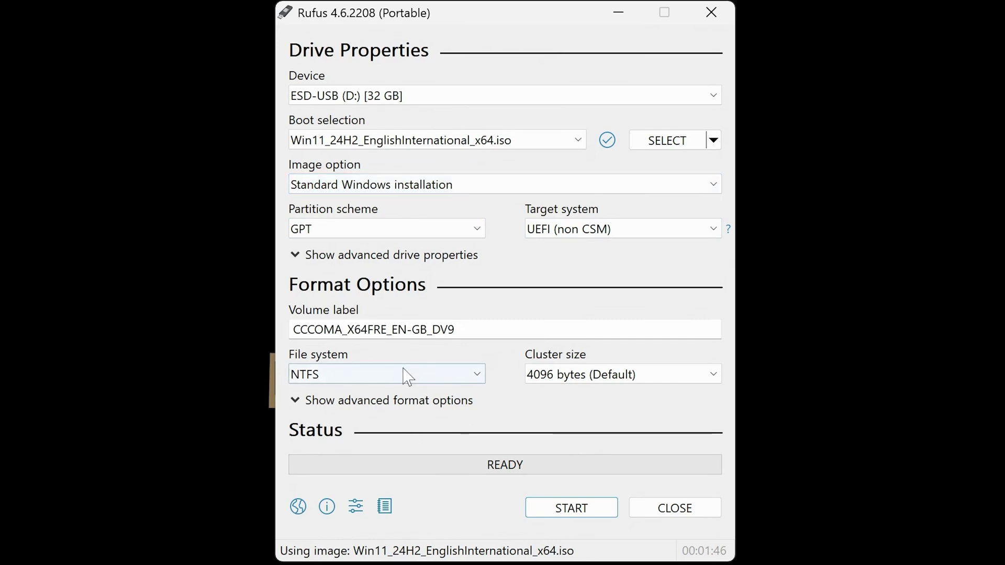
left_click(558, 514)
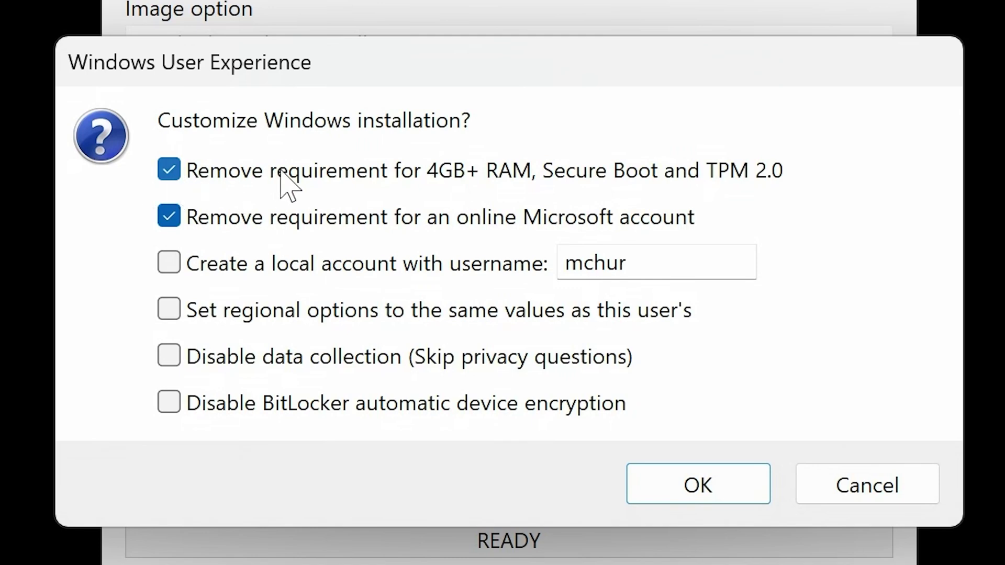
Untick the RAM/Secure Boot/TPM bypass and create a local account named 'user'.
left_click(169, 177)
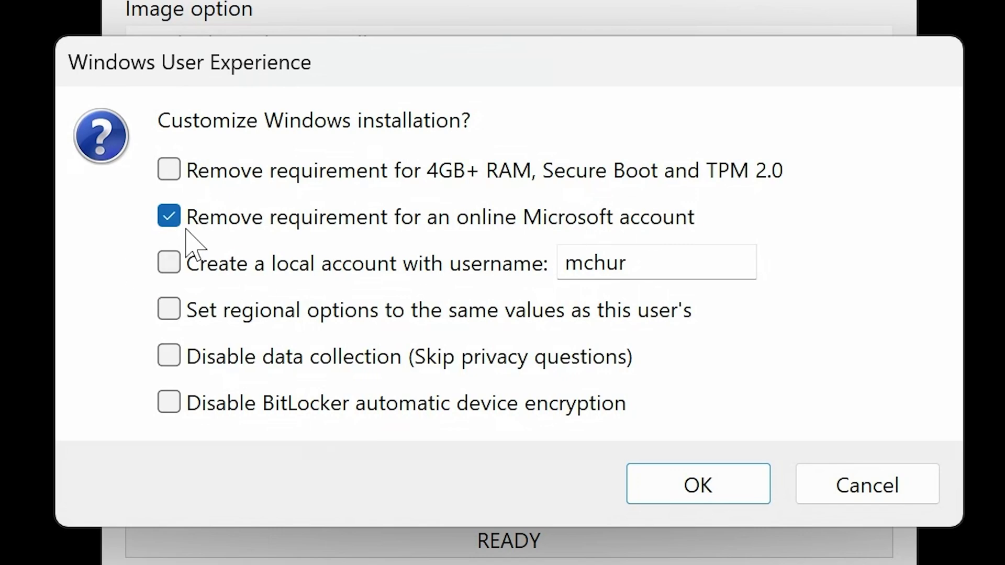
left_click(169, 264)
double_click(664, 271)
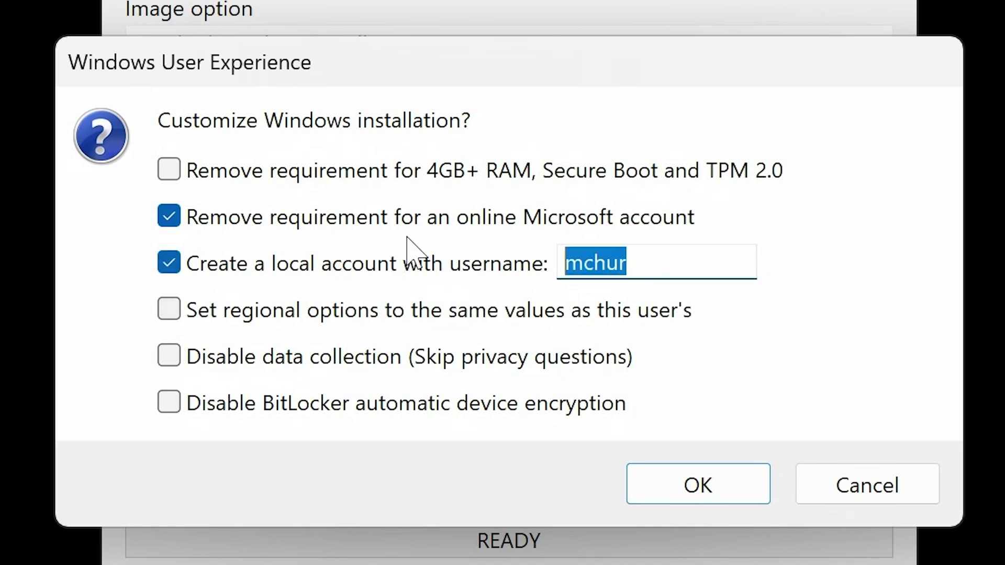
type("user")
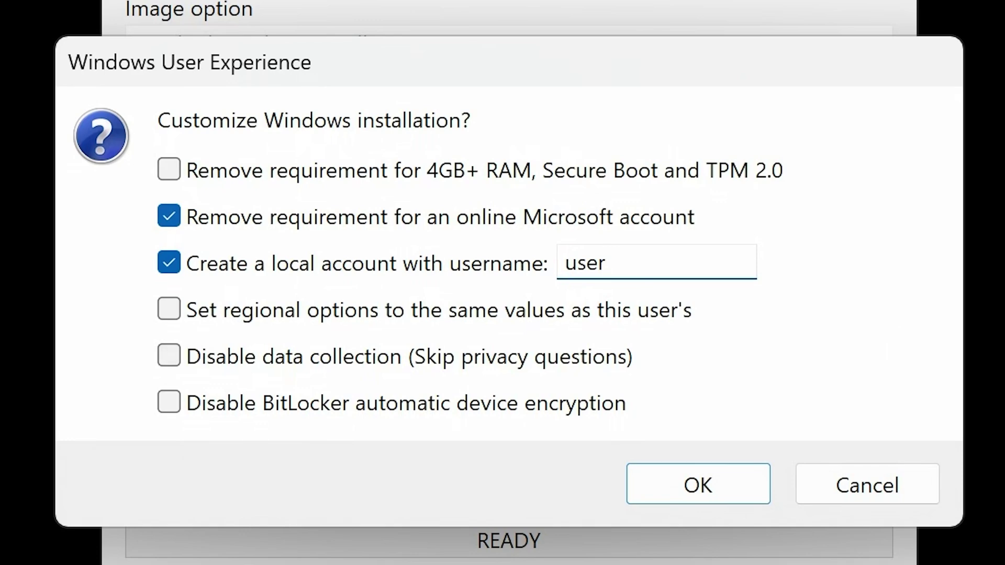
Copy regional options, skip privacy questions, disable BitLocker encryption, and accept the customization.
left_click(170, 313)
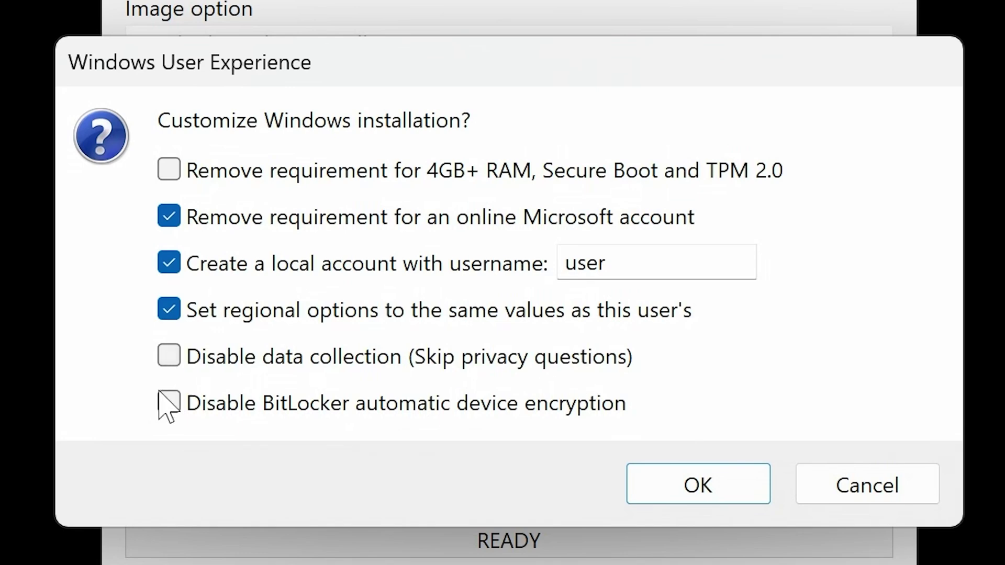
left_click(168, 358)
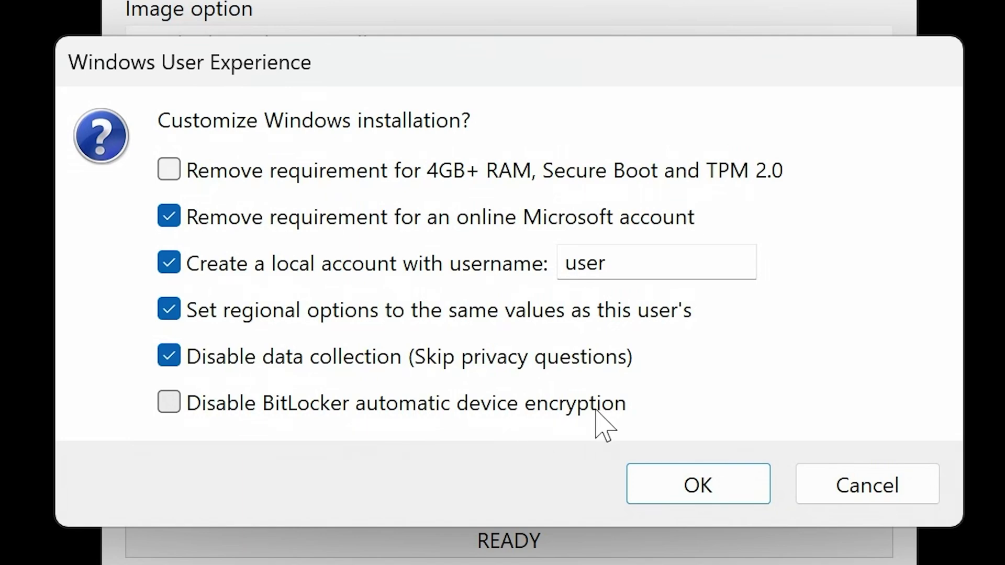
left_click(169, 403)
left_click(710, 498)
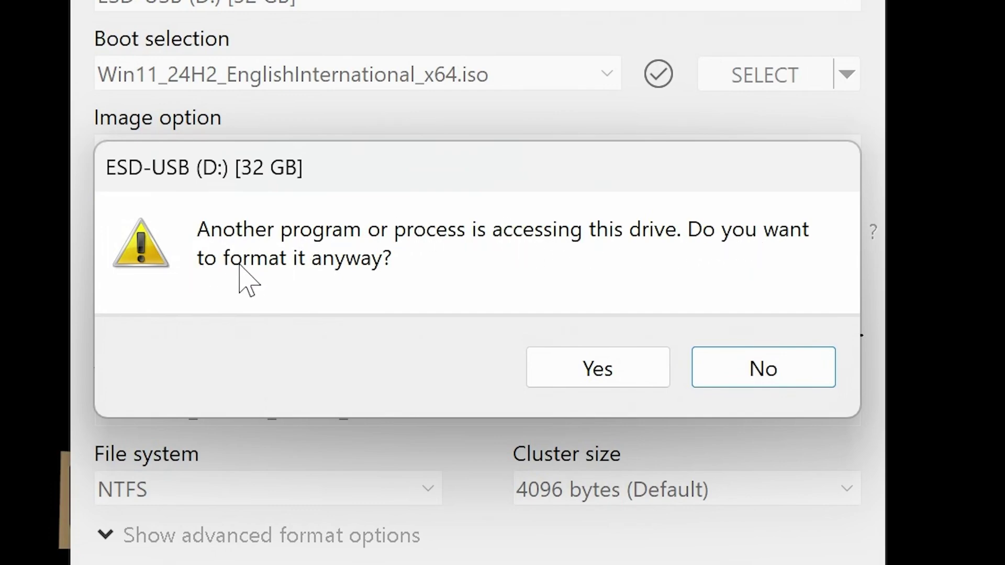
Format the in-use 32 GB drive anyway and accept erasing all its data to write the installer.
left_click(594, 367)
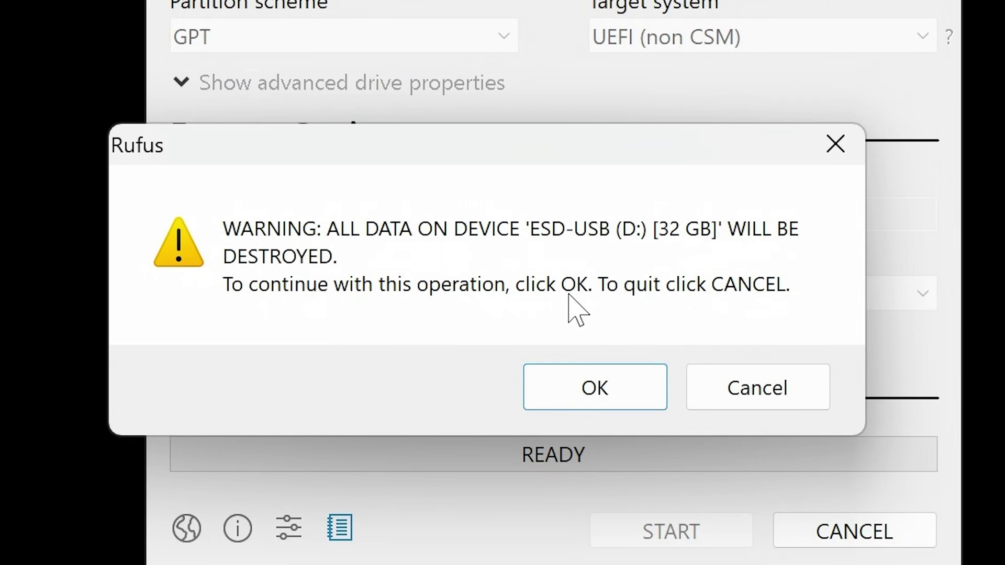
left_click(597, 397)
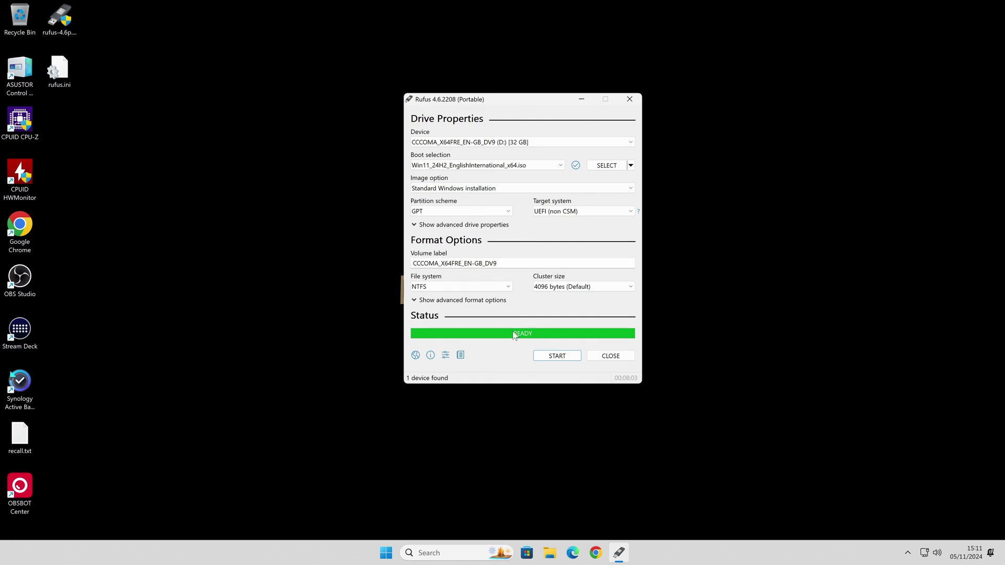
Launch Windows 11 Setup from setup.exe on the newly written D: drive.
left_click(549, 552)
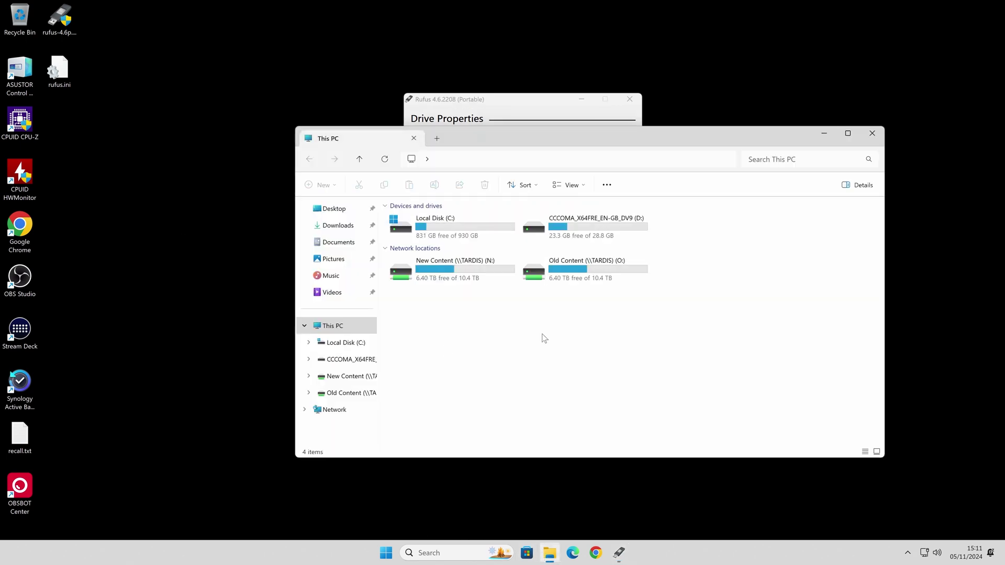
double_click(551, 234)
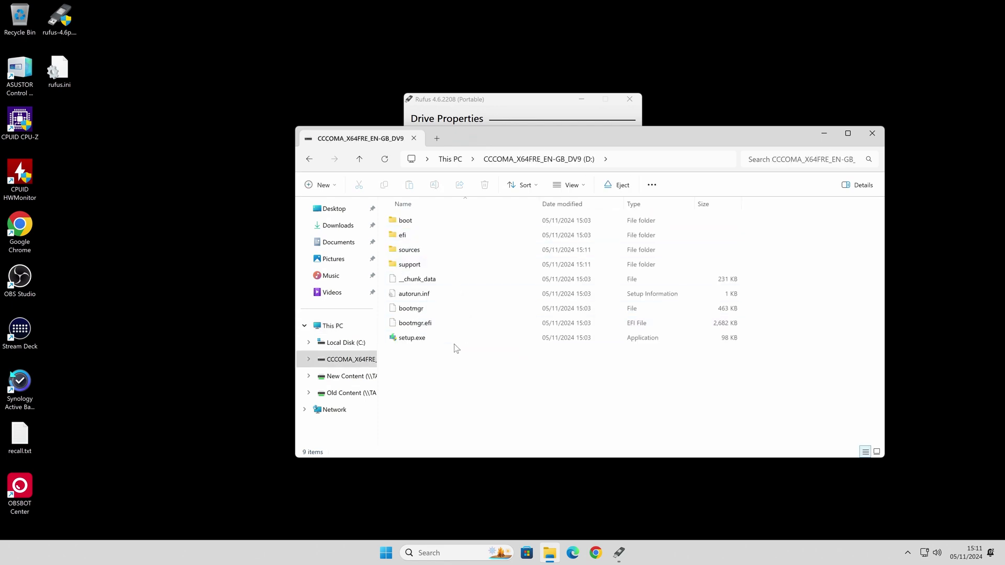
double_click(414, 340)
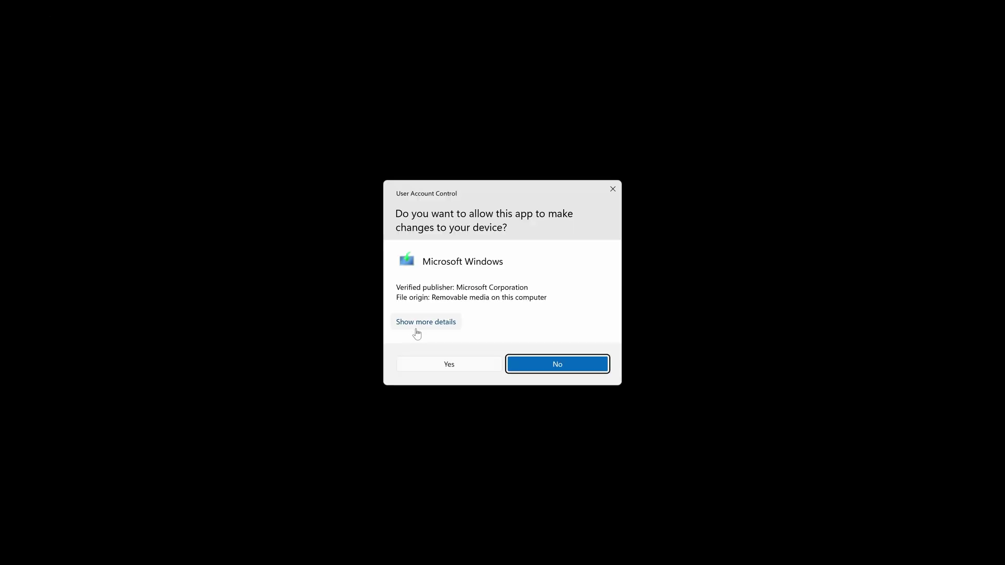
left_click(448, 365)
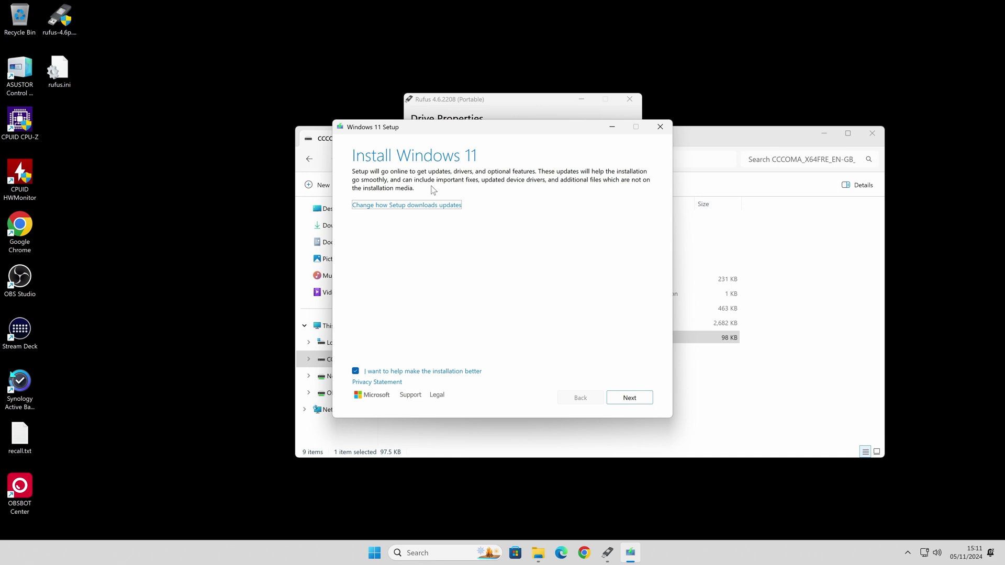
Quit Windows 11 Setup and close File Explorer.
left_click(660, 128)
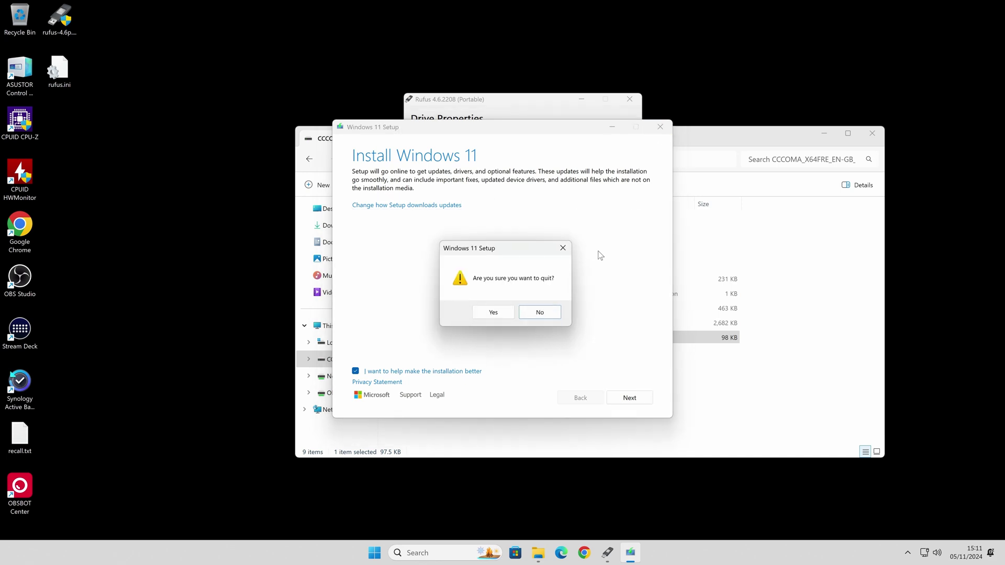
left_click(493, 313)
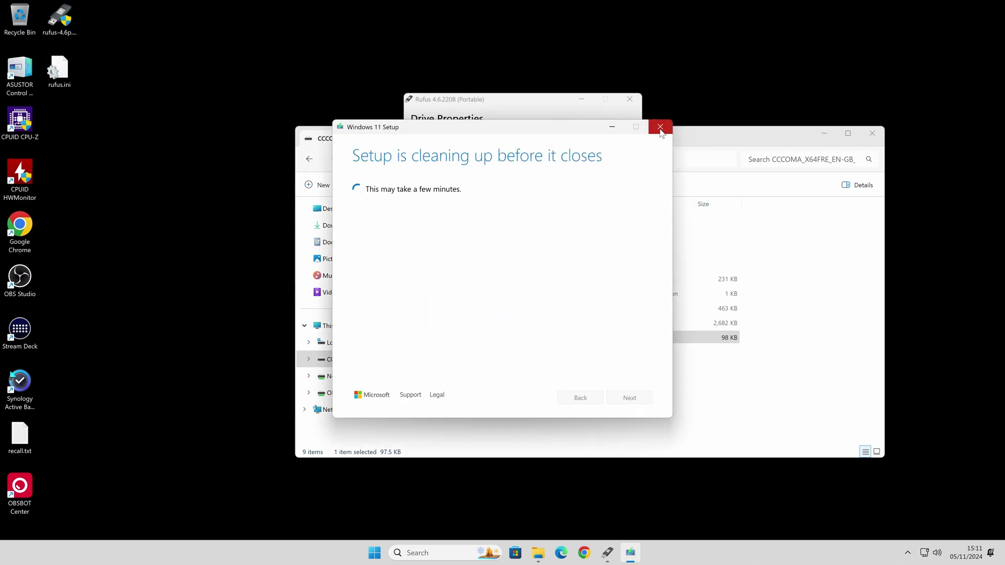
left_click(871, 134)
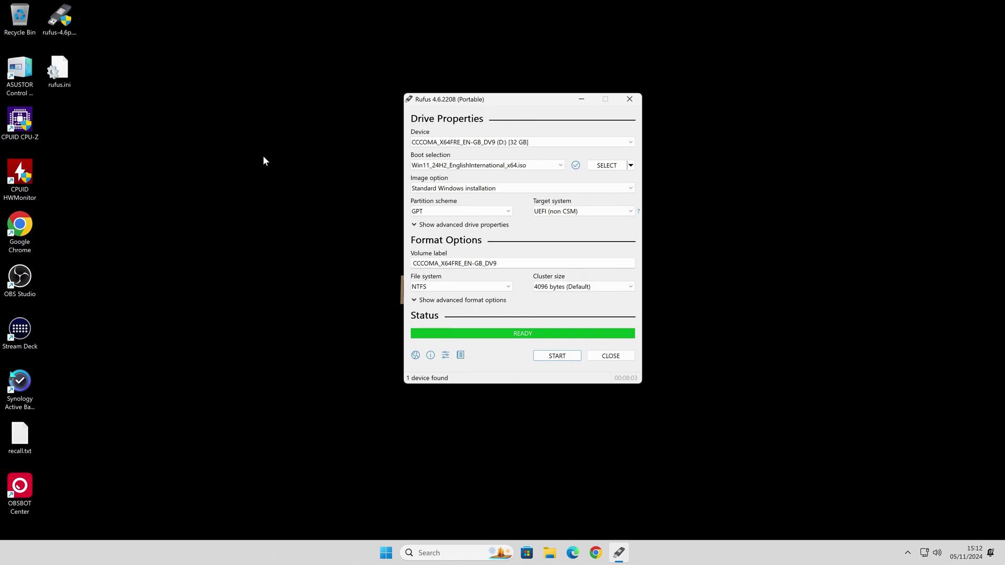